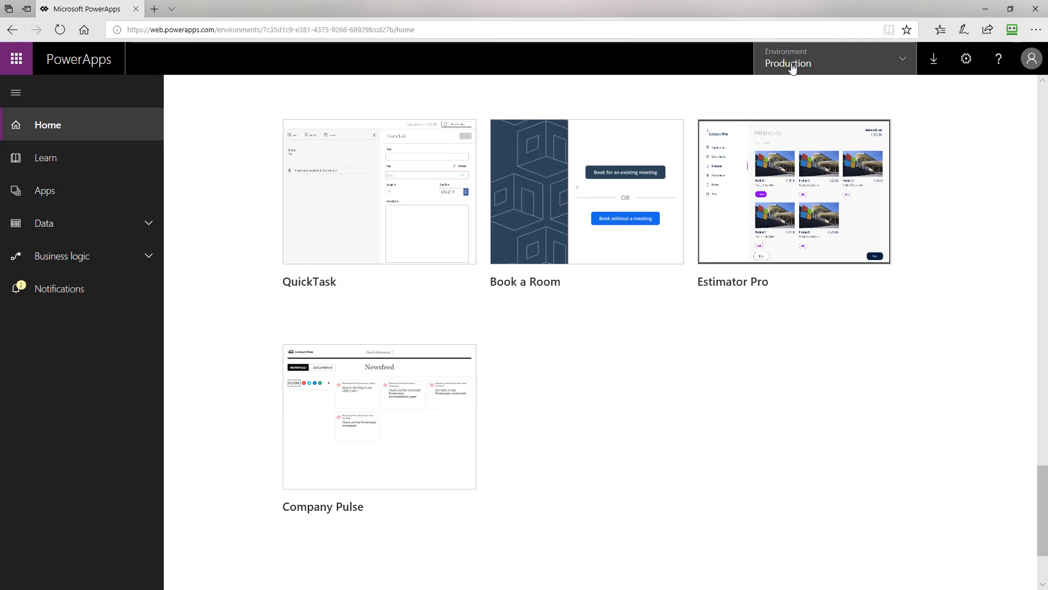
Create a new app from the QuickTask template card with 'Make this app'.
mouse_move(363, 253)
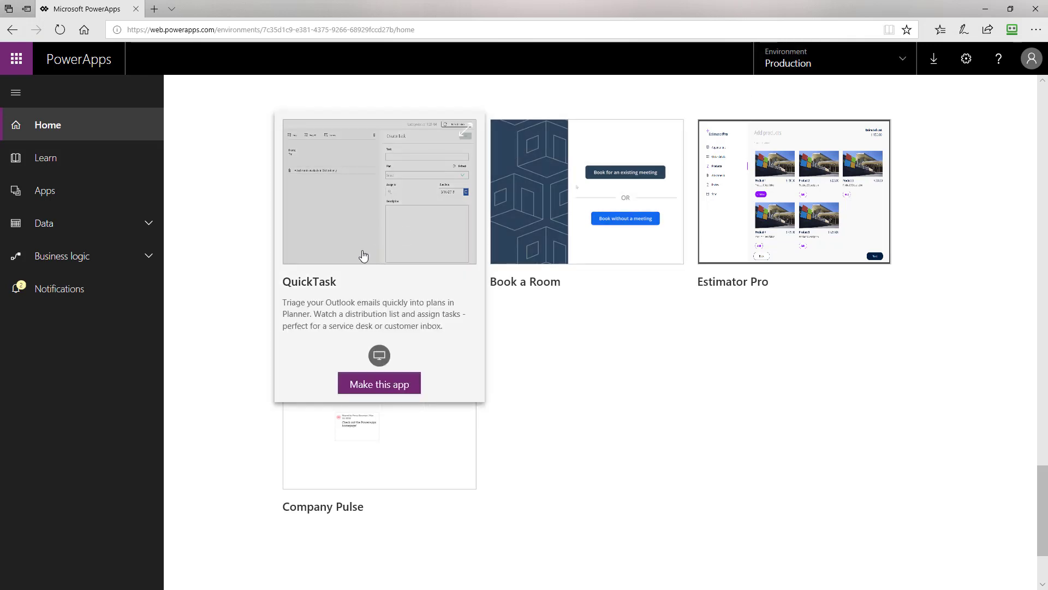
left_click(380, 383)
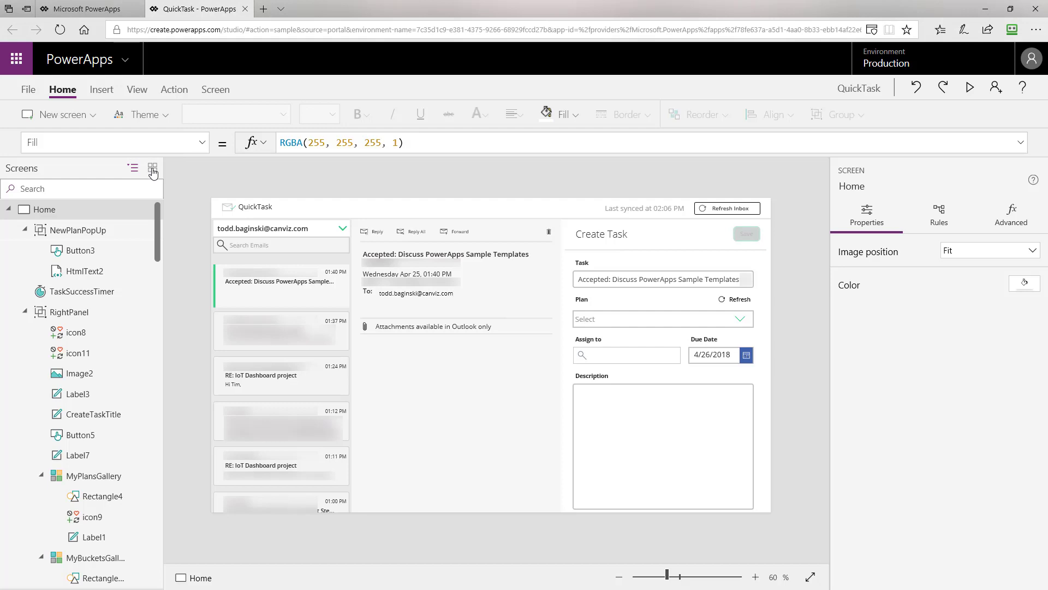
Open the Settings screen from the thumbnail view and select its SettingsDLs label.
left_click(153, 171)
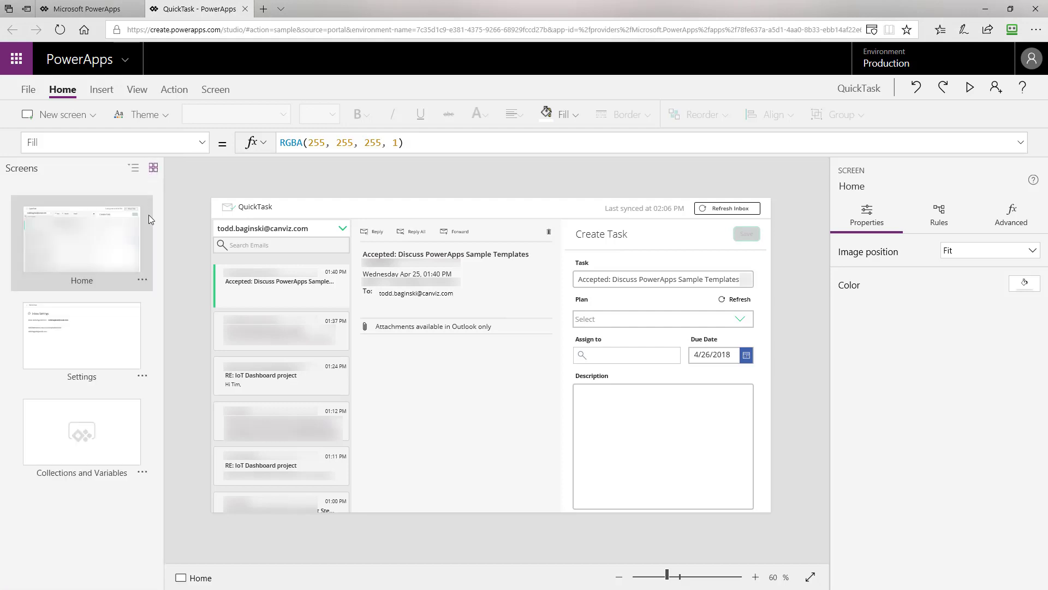
left_click(112, 335)
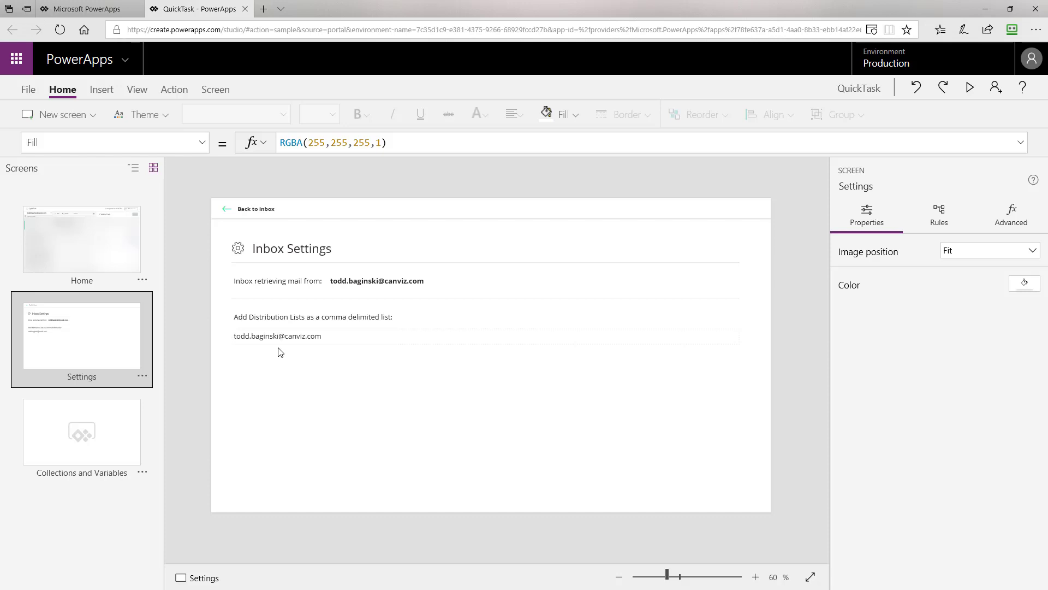
left_click(288, 336)
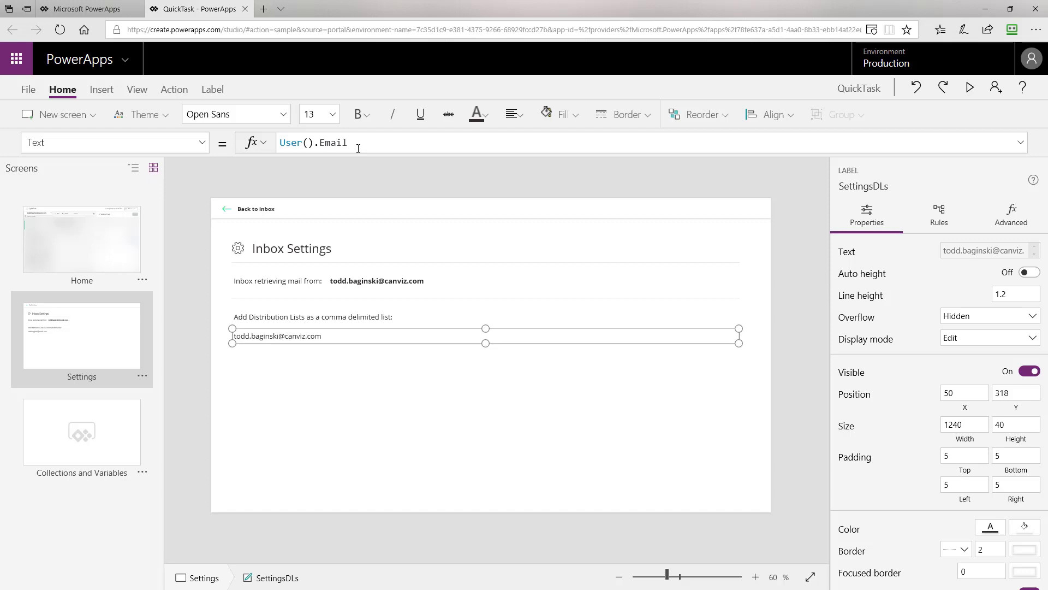
Replace the label's User().Email Text formula with a quoted list of two comma-separated e-mail addresses.
left_click_drag(363, 143, 278, 143)
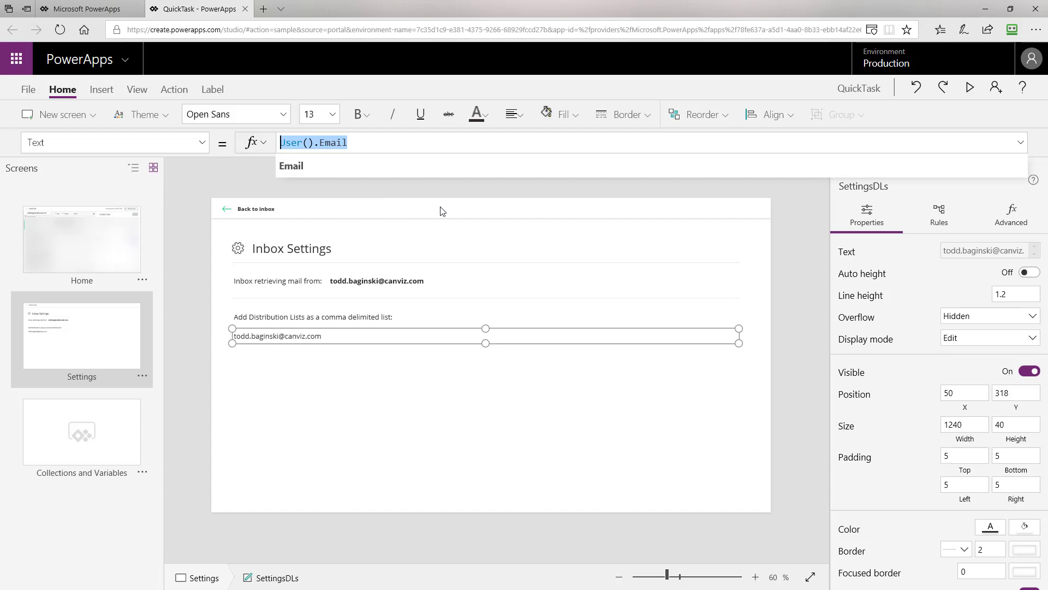
type("\"")
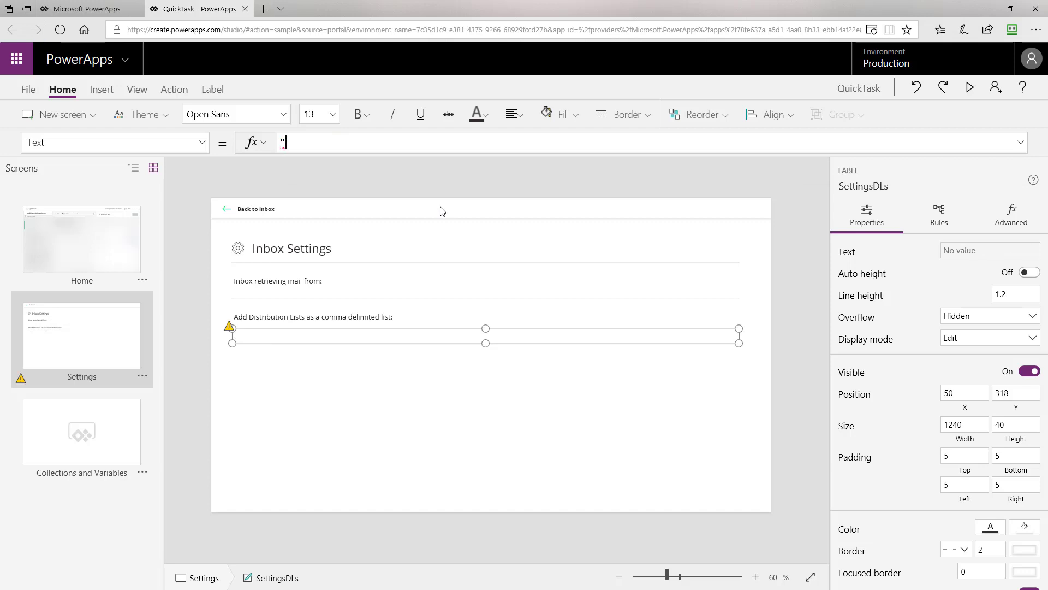
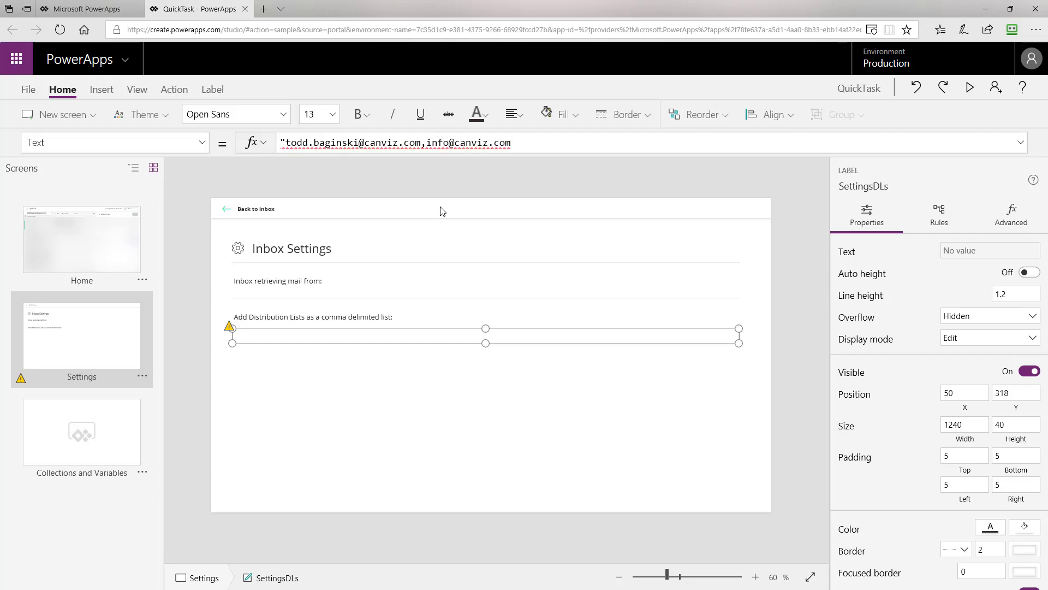
type("\"")
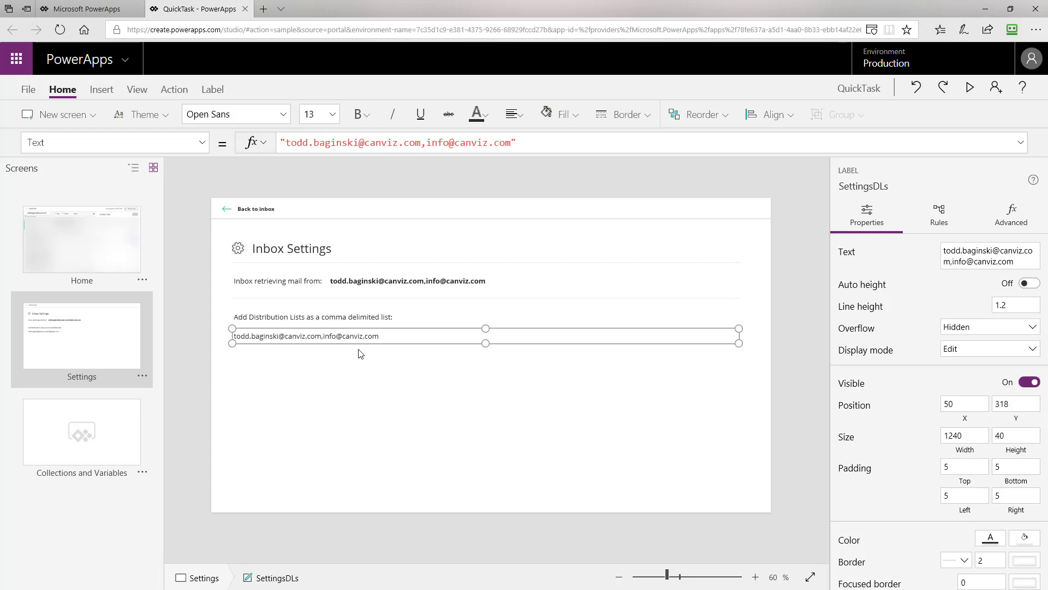
left_click(29, 90)
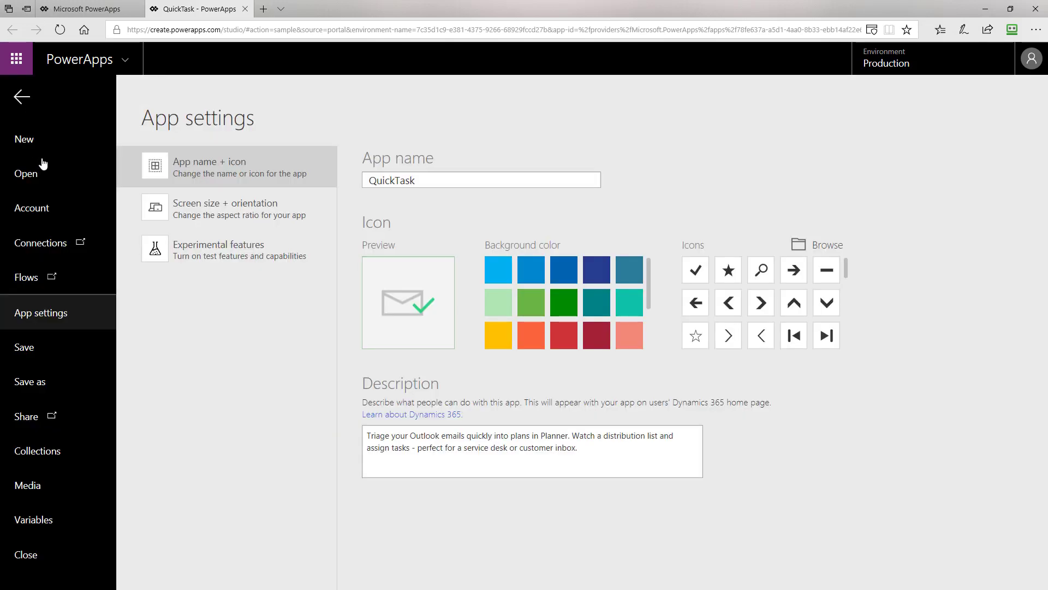
Save QuickTask to the cloud and return to its Settings screen in the editor.
left_click(52, 346)
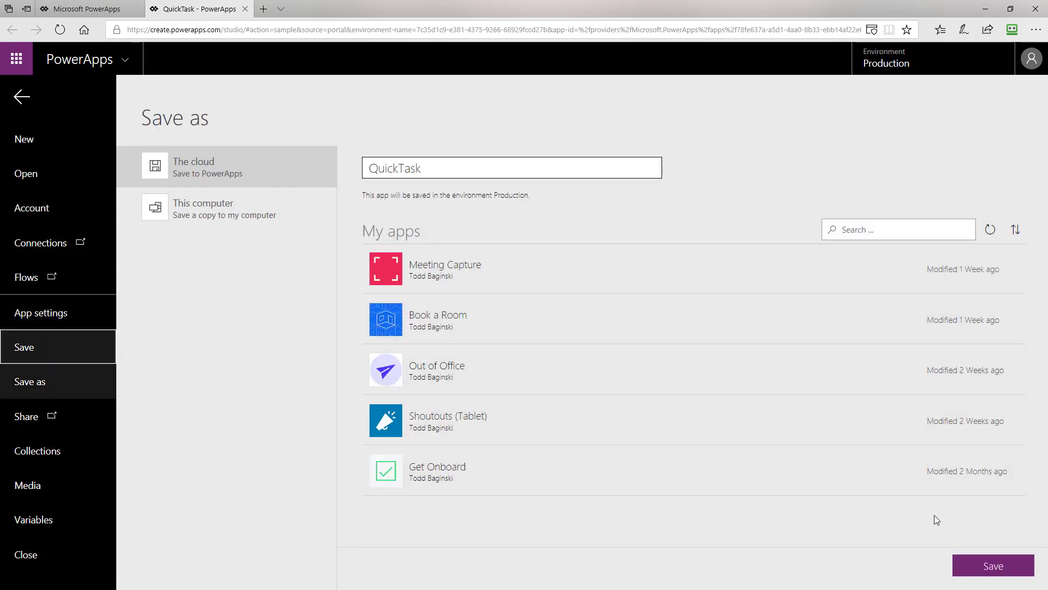
left_click(992, 568)
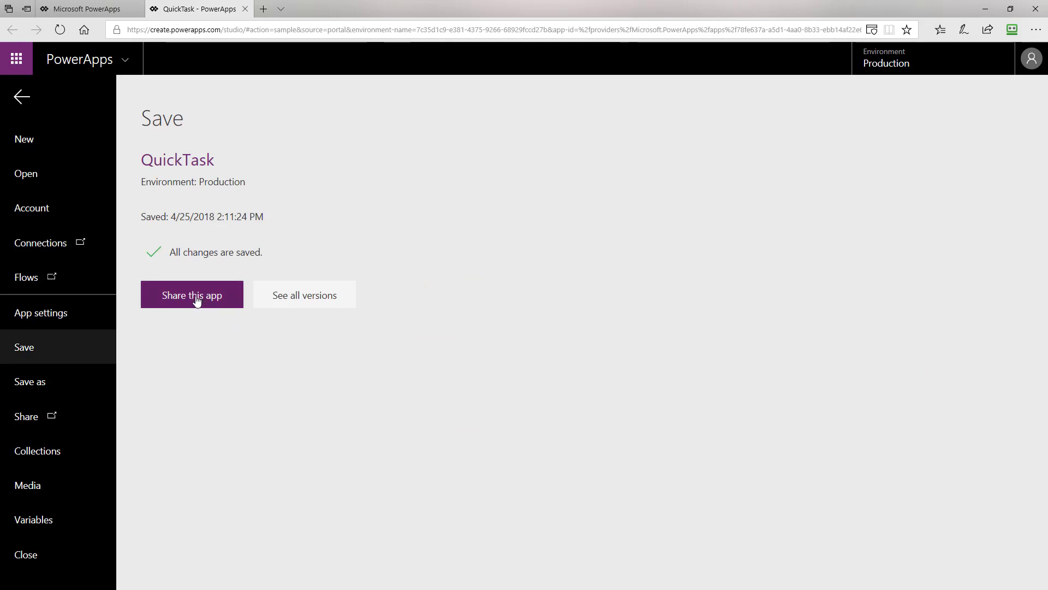
left_click(22, 98)
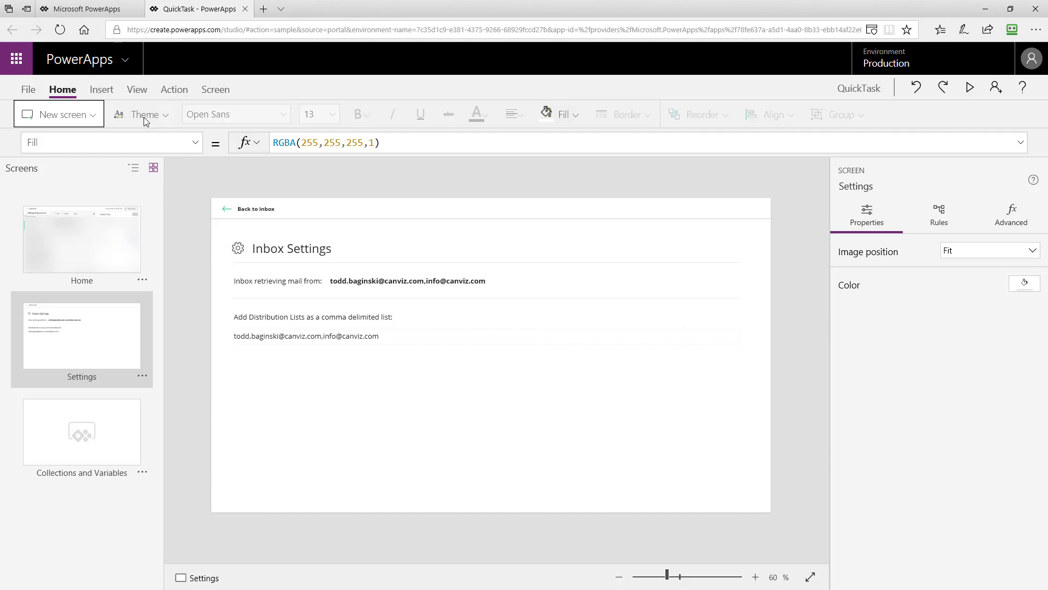
Remove the Office365, Planner and disconnected Office365Users data sources.
left_click(137, 92)
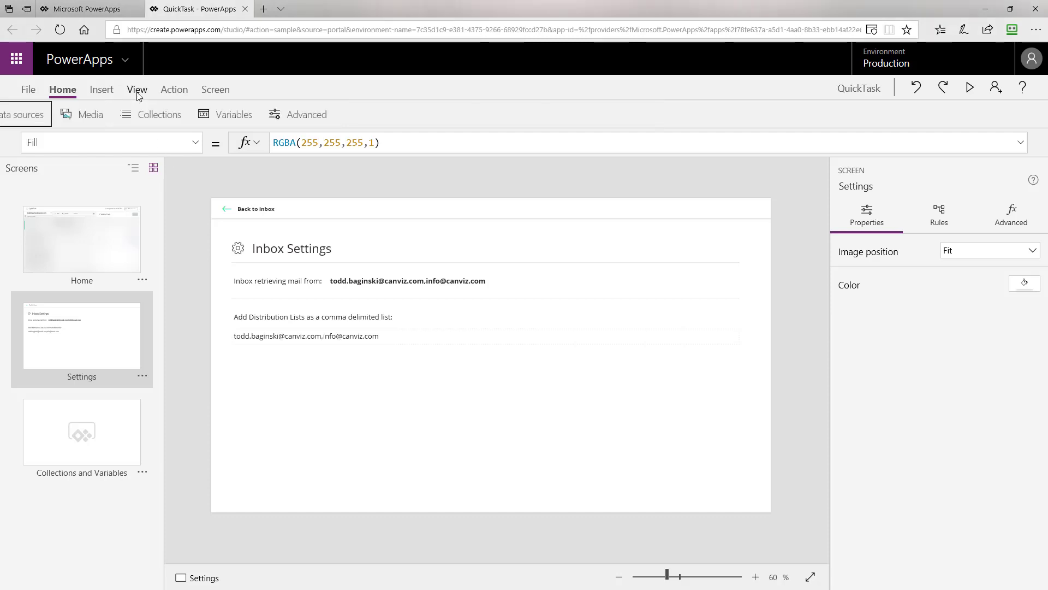
left_click(91, 119)
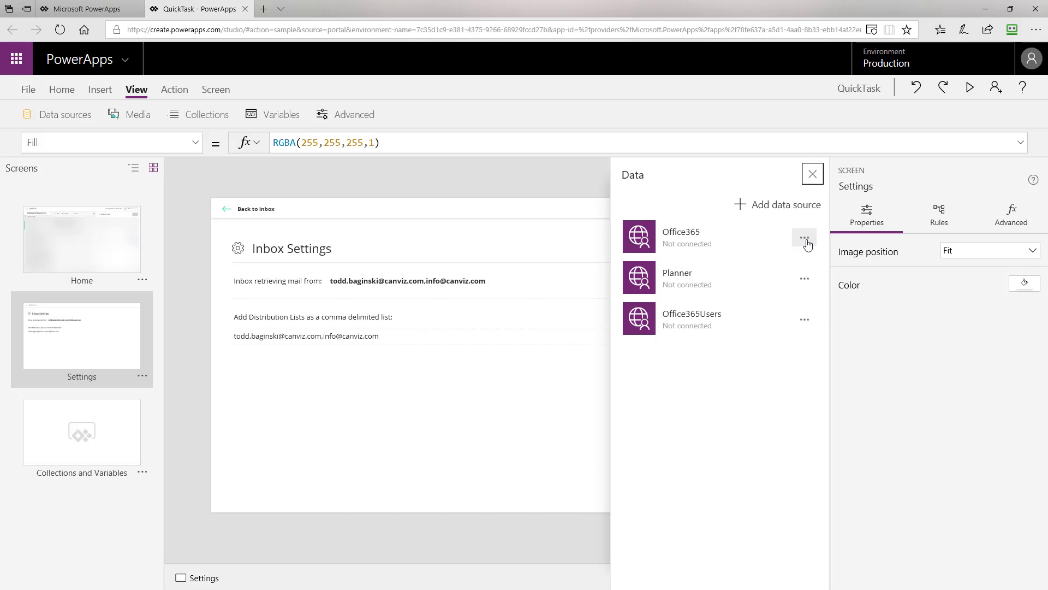
left_click(805, 239)
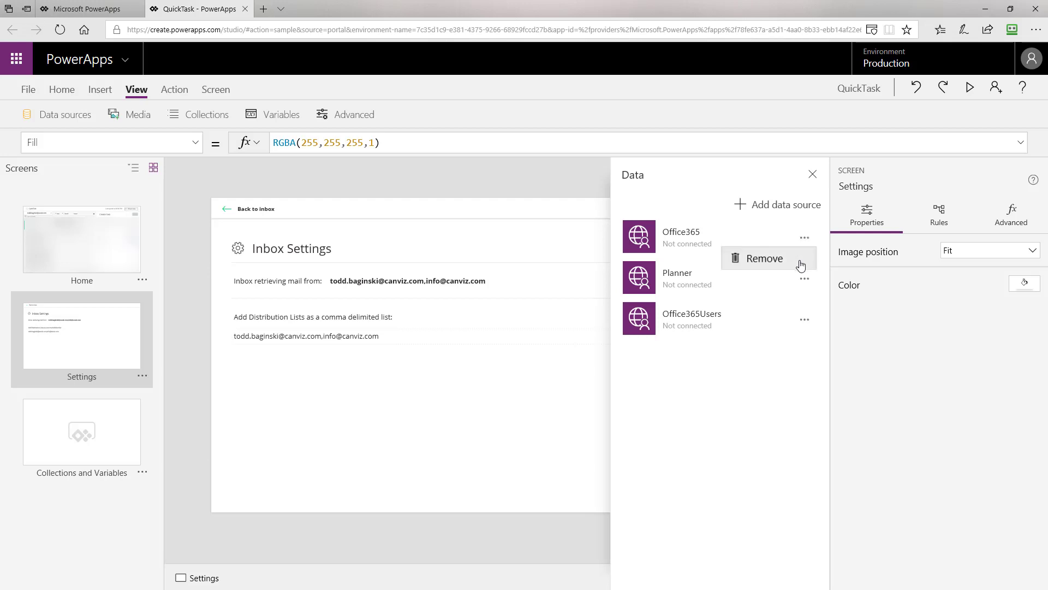
left_click(800, 265)
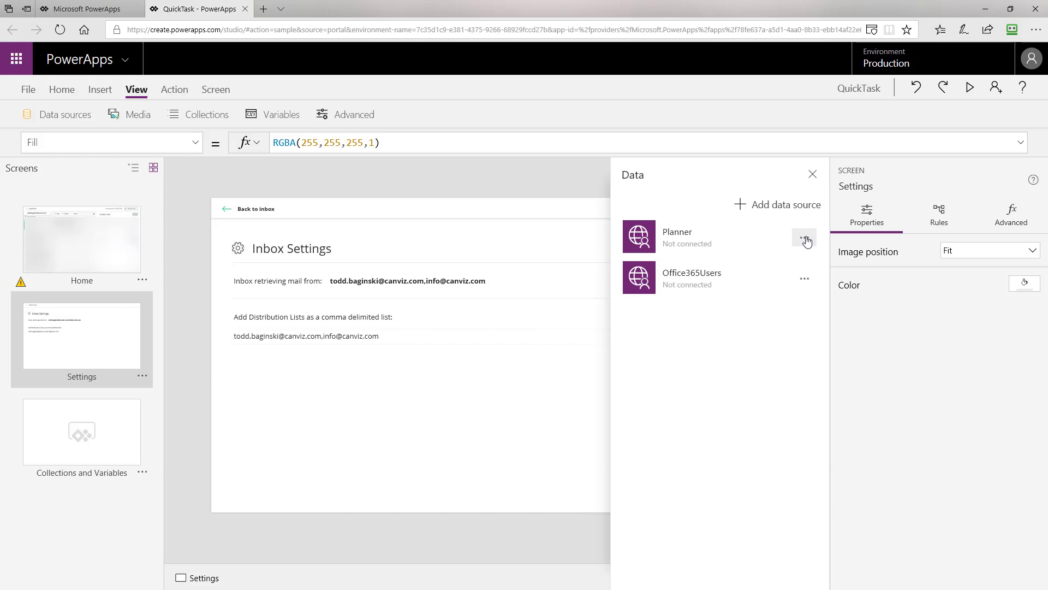
left_click(806, 241)
left_click(799, 264)
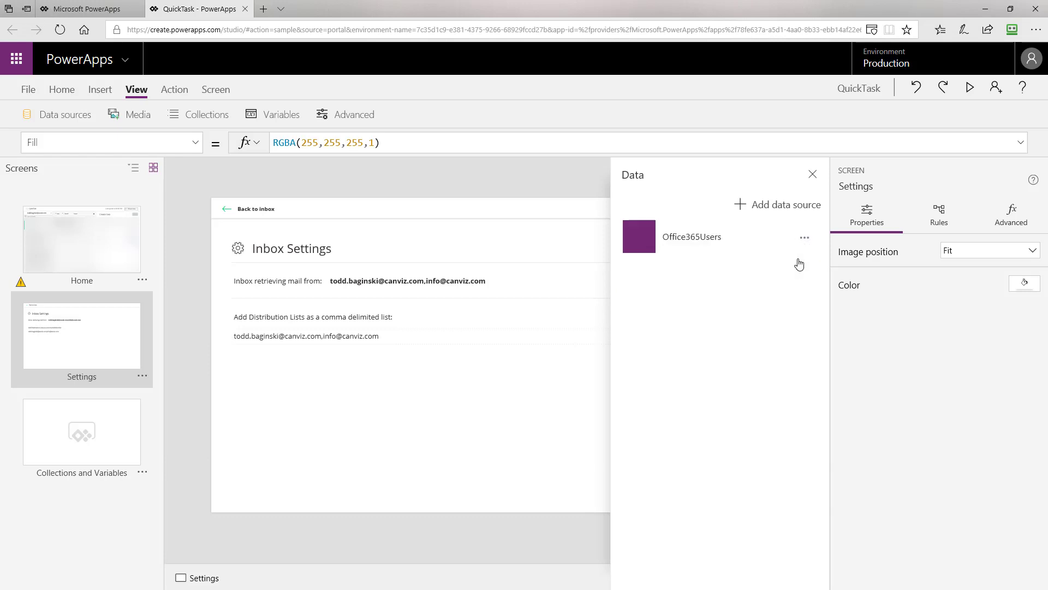
left_click(804, 240)
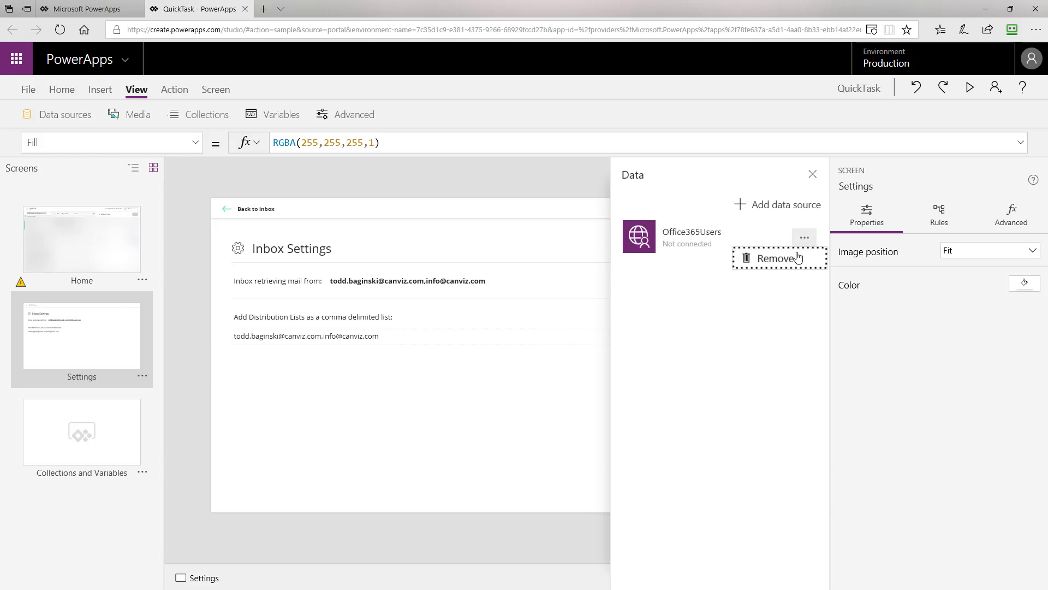
left_click(794, 261)
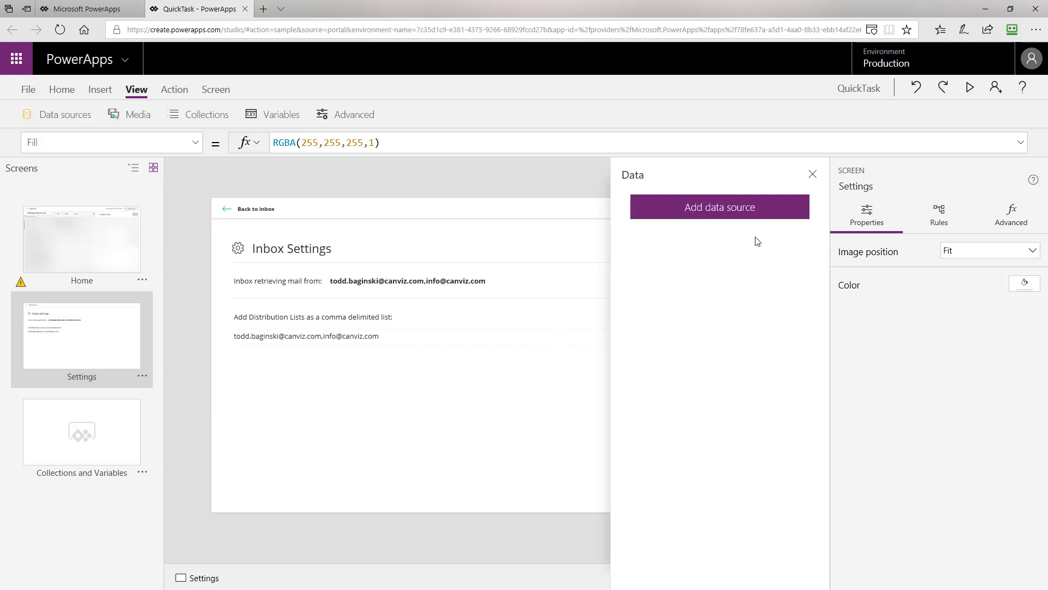
Add Office 365 Outlook, Office 365 Users and Planner as data sources.
left_click(720, 211)
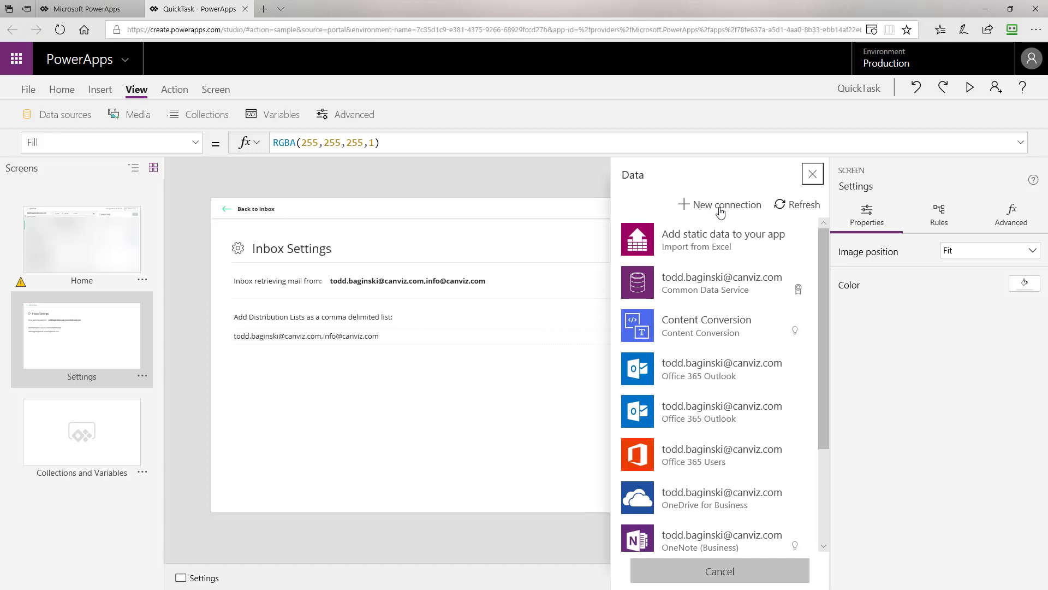
left_click(699, 365)
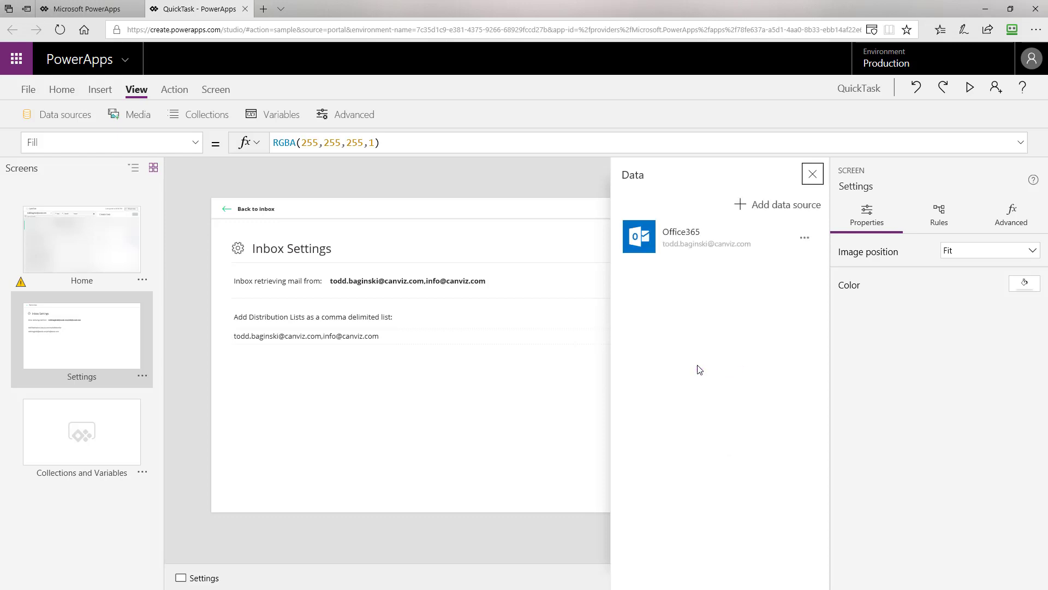
left_click(780, 206)
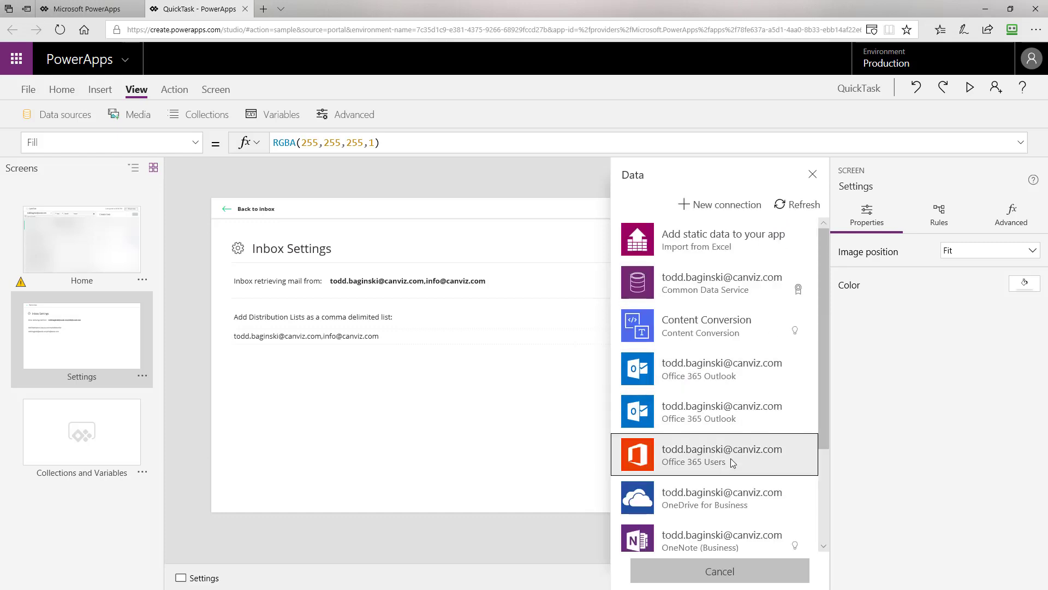
left_click(730, 457)
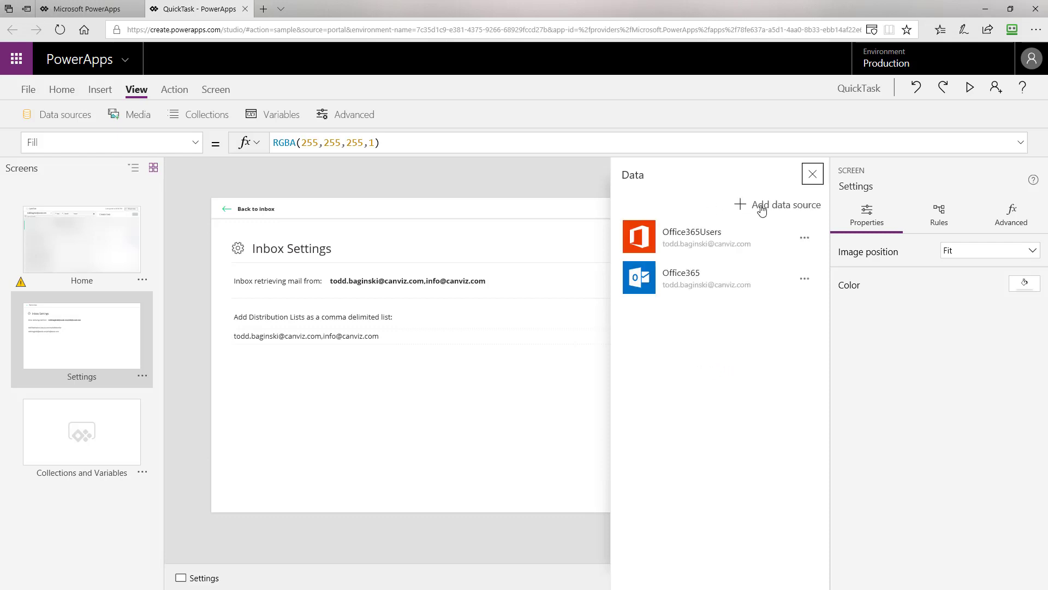
left_click(764, 208)
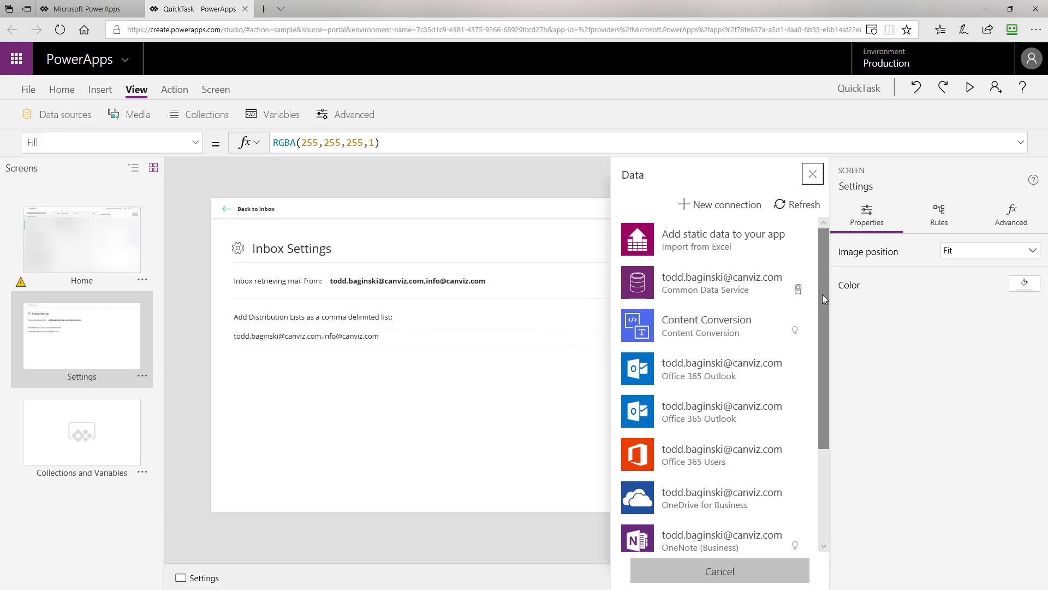
left_click_drag(822, 294, 816, 407)
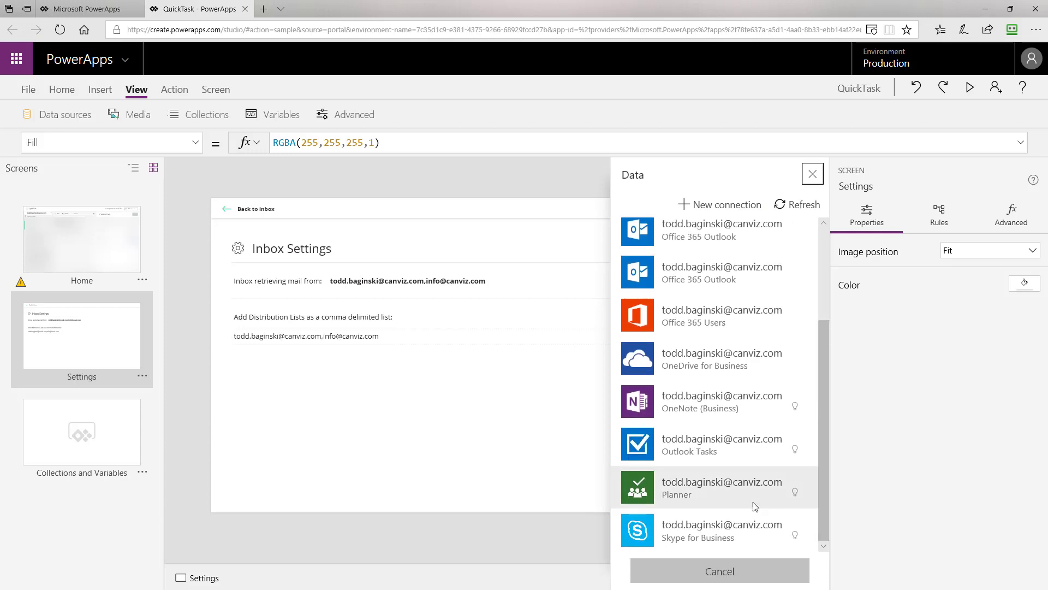
left_click(708, 496)
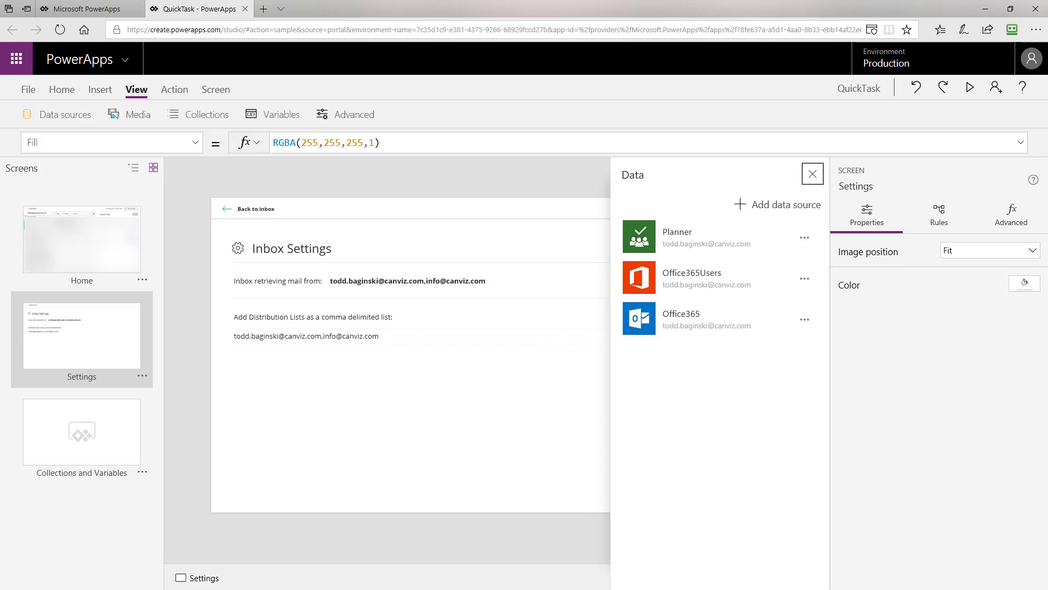
Close the Data panel and save the QuickTask app.
left_click(813, 175)
left_click(30, 90)
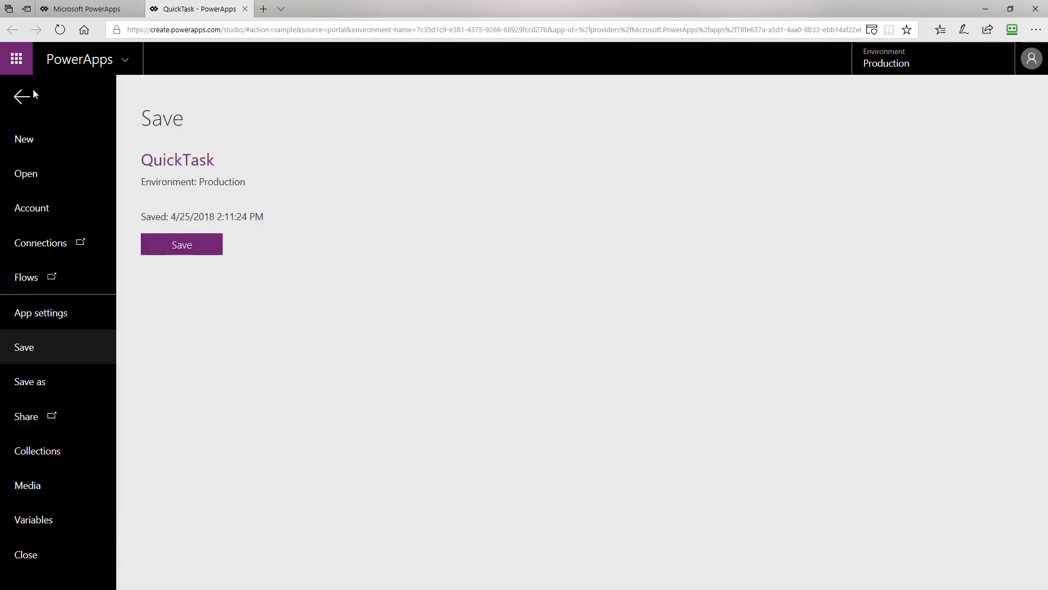
left_click(199, 246)
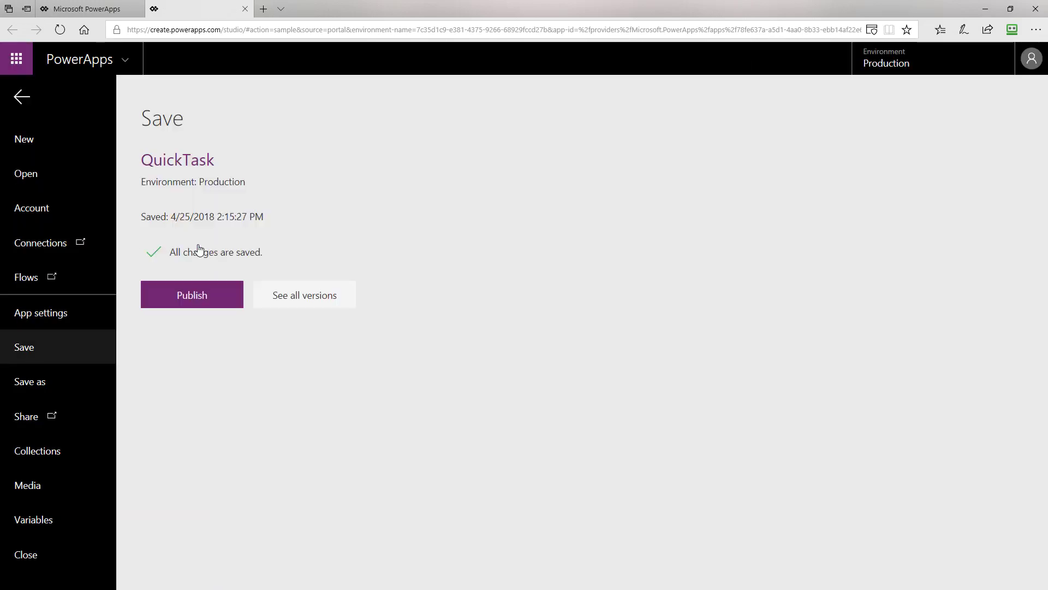
Publish this version of QuickTask and return to the Apps in Production list.
left_click(212, 300)
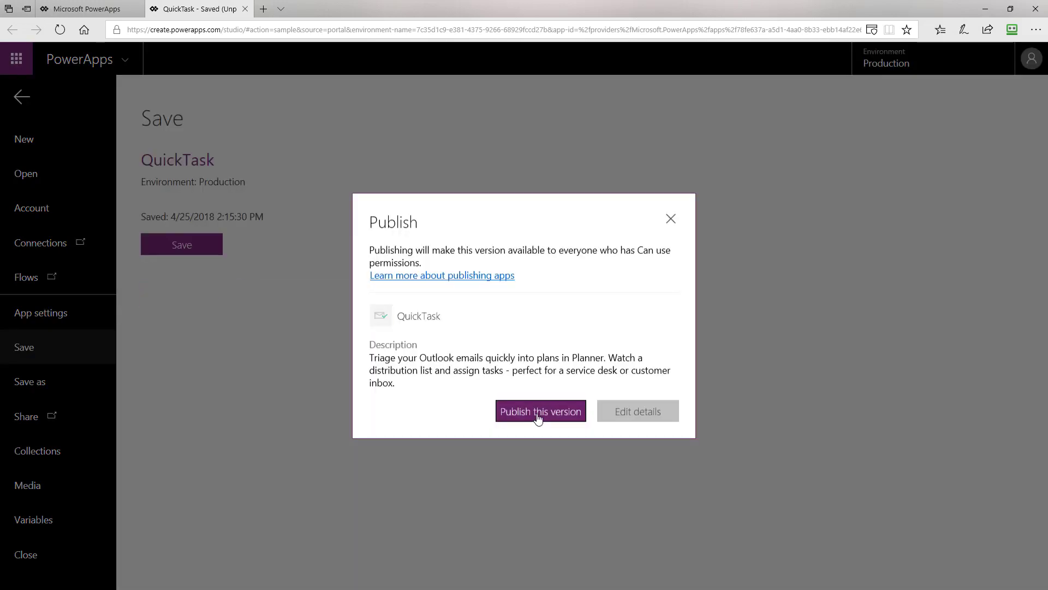
left_click(540, 416)
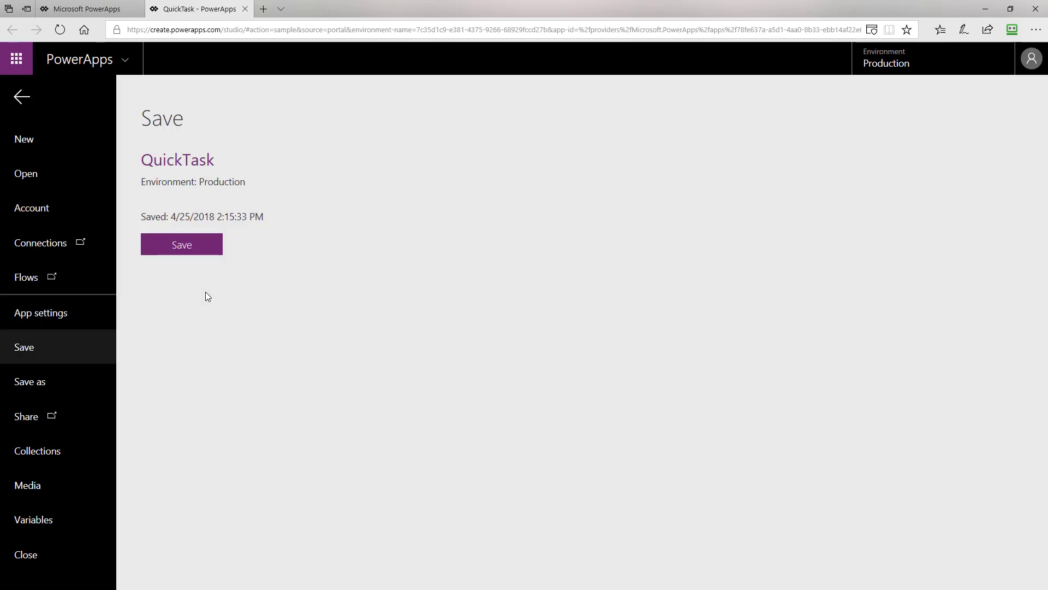
left_click(91, 10)
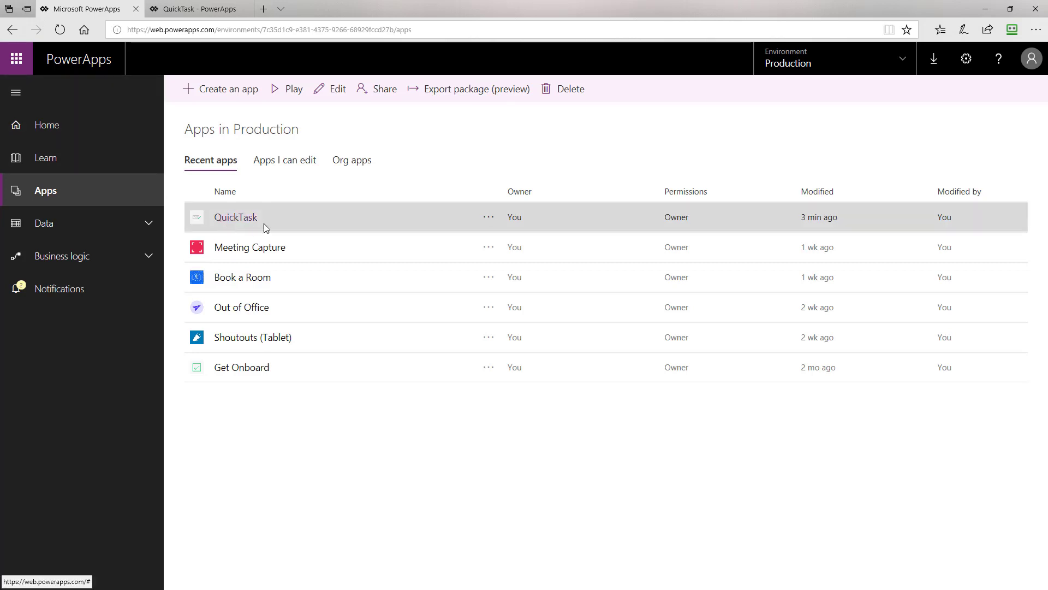
Play QuickTask from its options menu in the apps list.
left_click(488, 219)
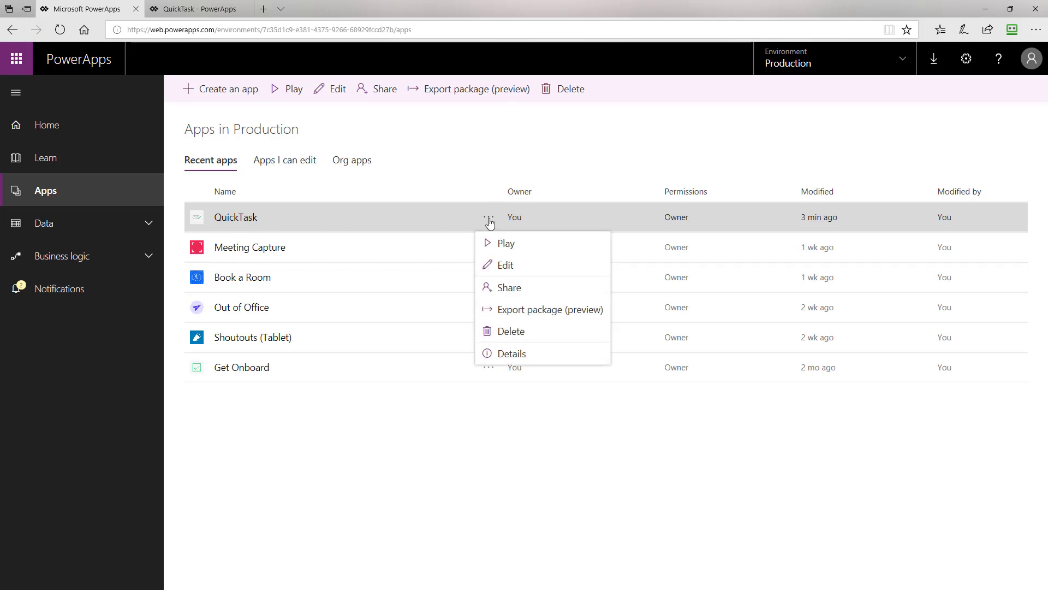
left_click(486, 243)
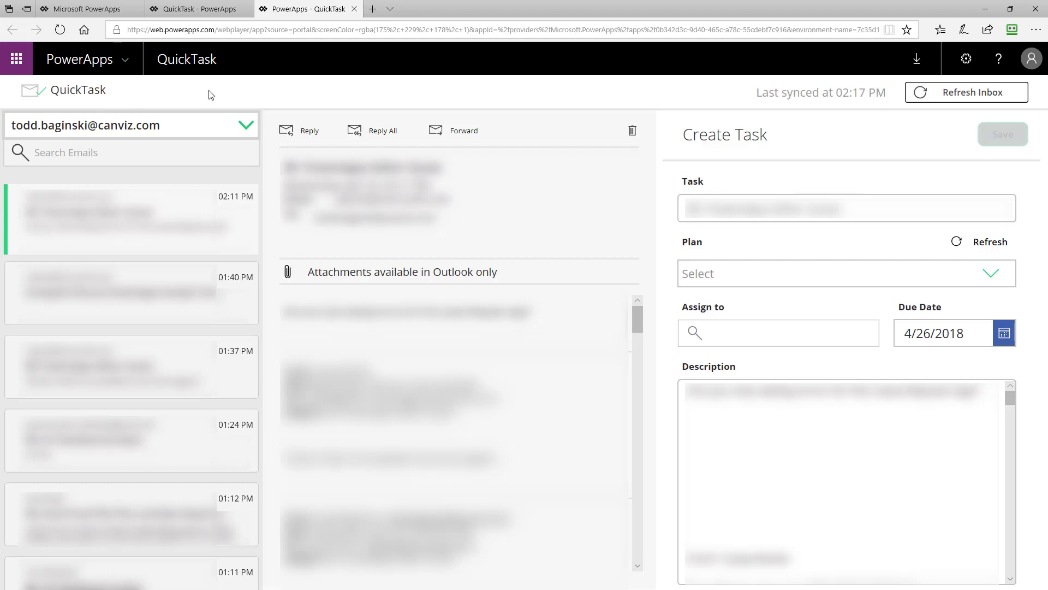
Choose the second distribution-list address in the inbox account dropdown.
left_click(246, 125)
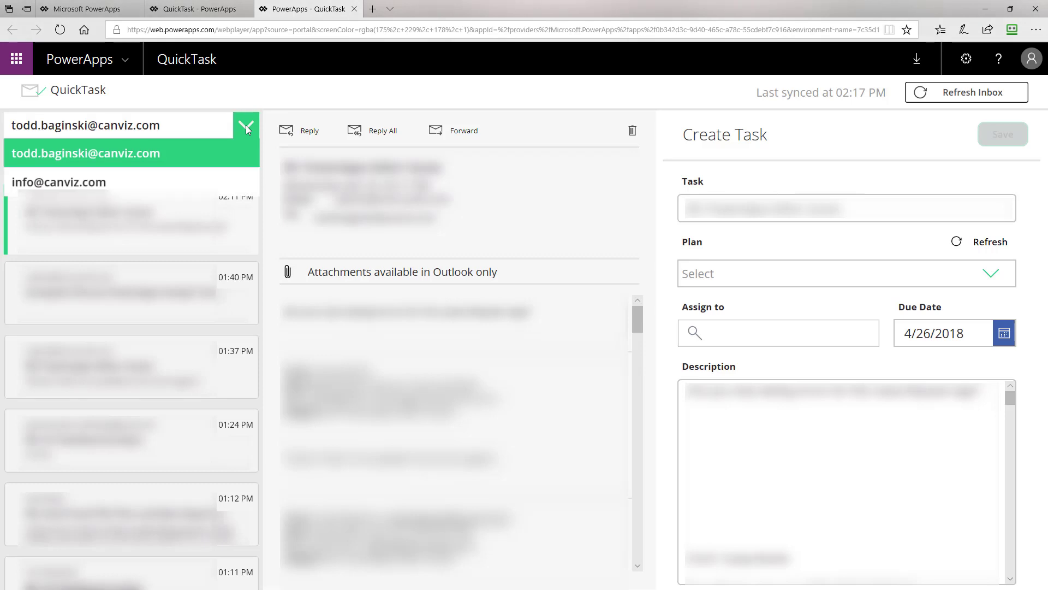
left_click(246, 126)
left_click(246, 125)
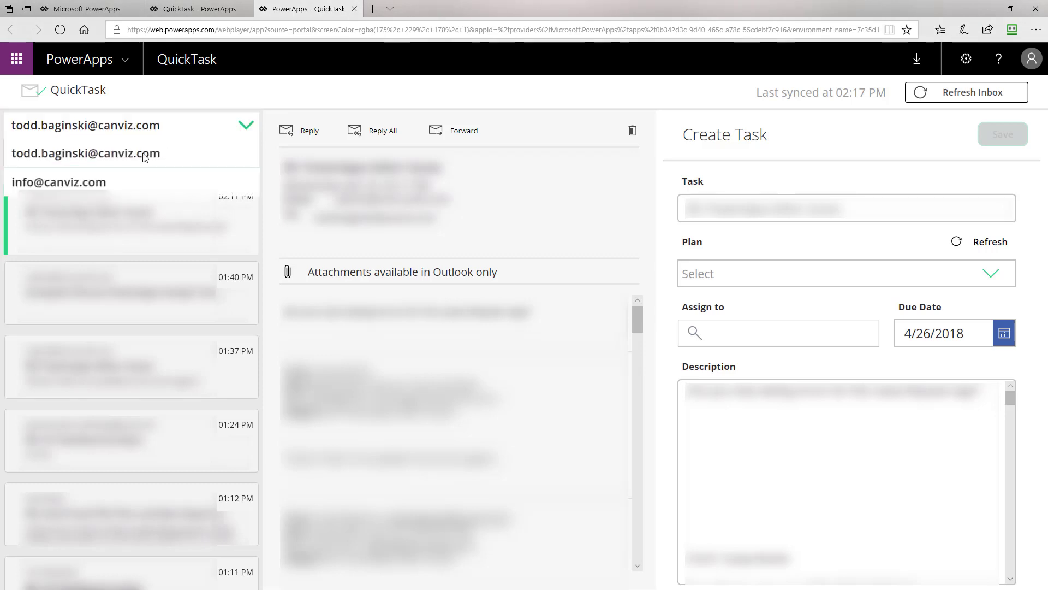
left_click(88, 182)
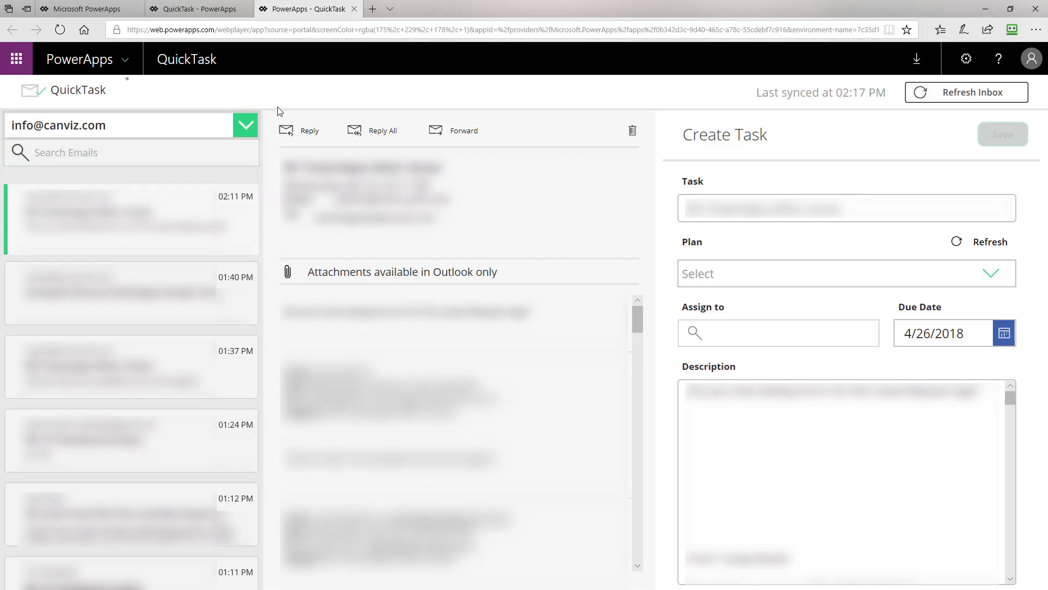